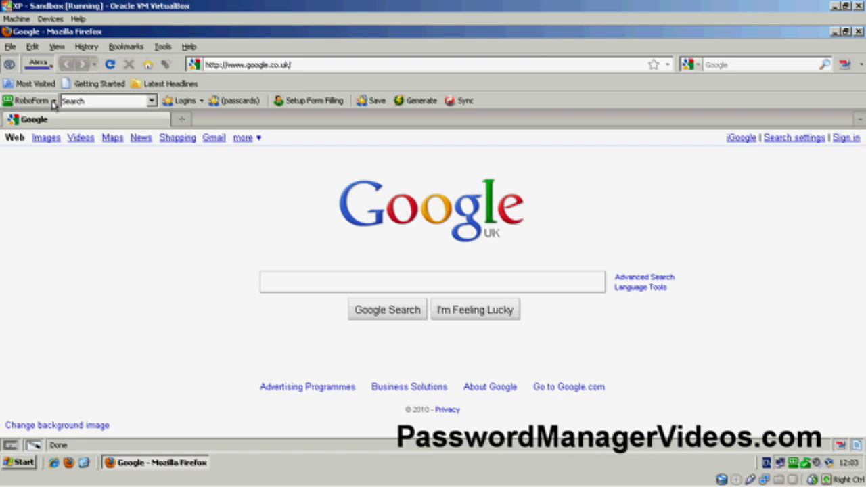
Step: Open RoboForm's Options dialog on the User Data page
{"action": "left_click", "coordinate": [53, 102]}
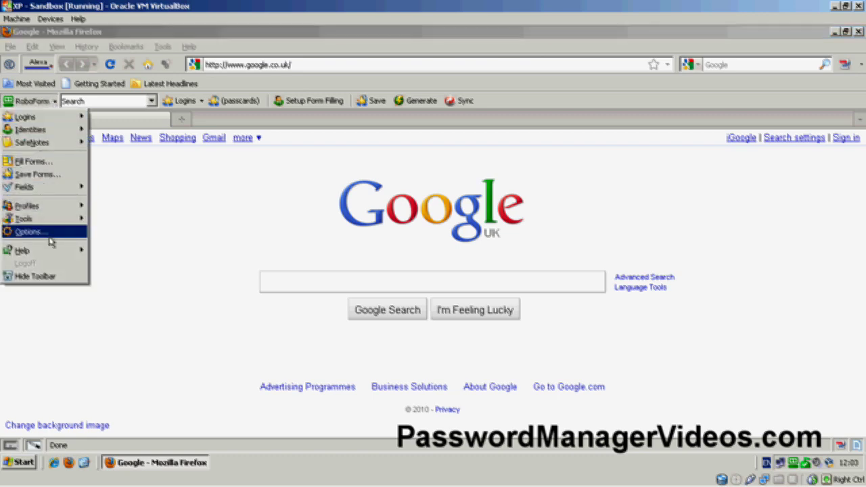
{"action": "left_click", "coordinate": [29, 232]}
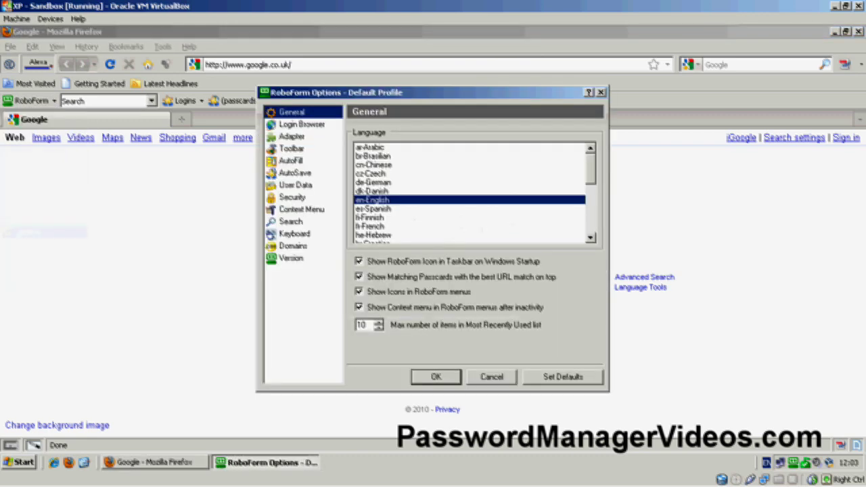
{"action": "left_click", "coordinate": [290, 186]}
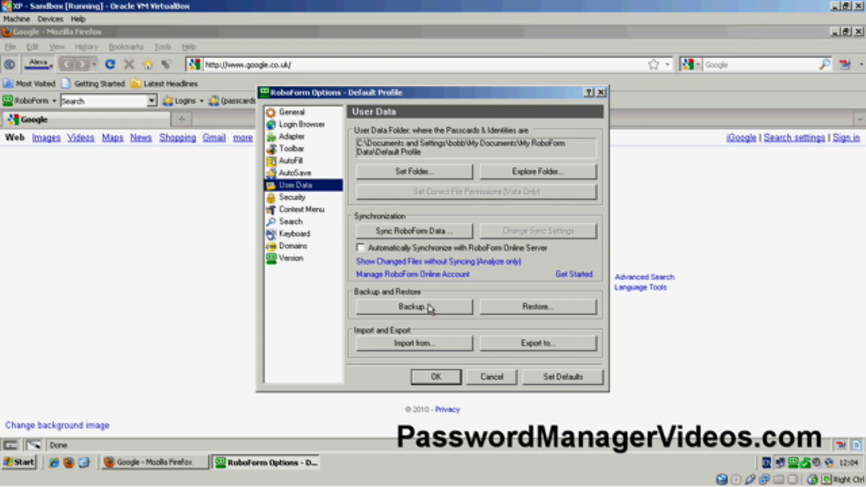
Step: Back up the user data into C:\Roboformbackup\01012010 and acknowledge the 10-file completion
{"action": "left_click", "coordinate": [429, 308]}
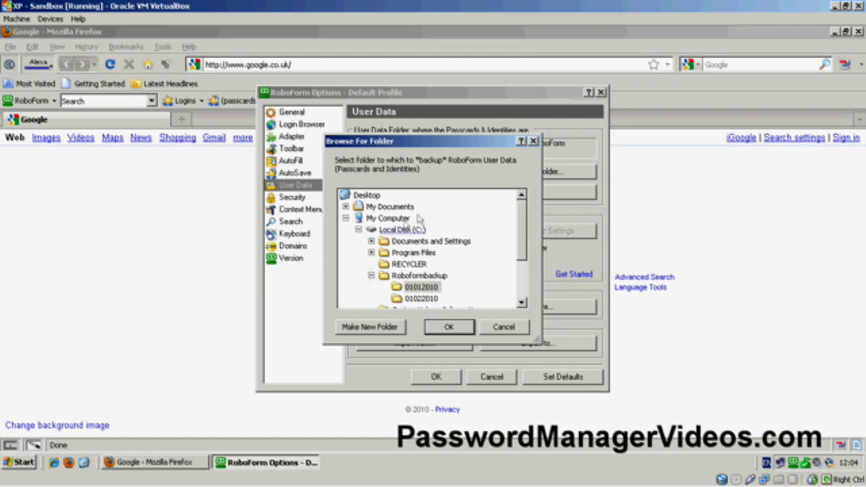
{"action": "left_click", "coordinate": [423, 288]}
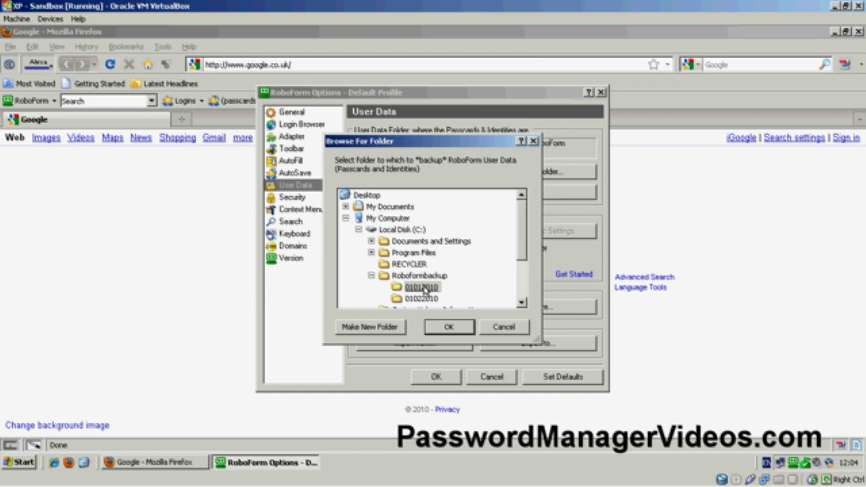
{"action": "left_click", "coordinate": [424, 289]}
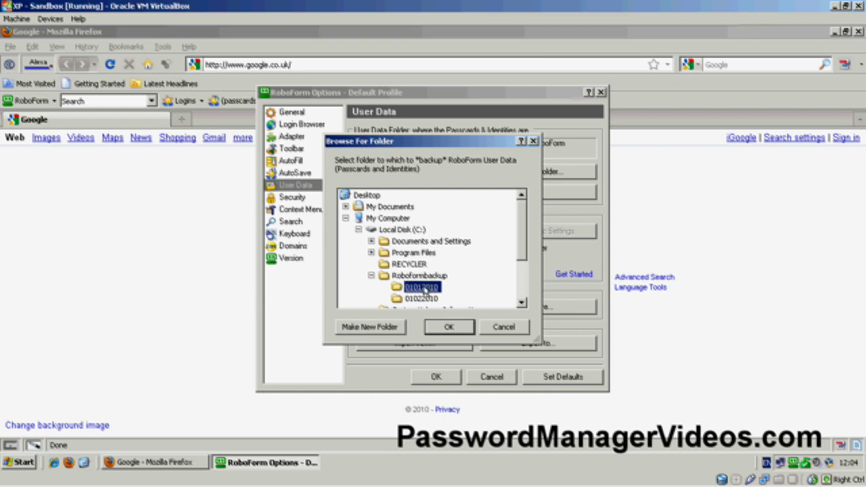
{"action": "left_click", "coordinate": [448, 328]}
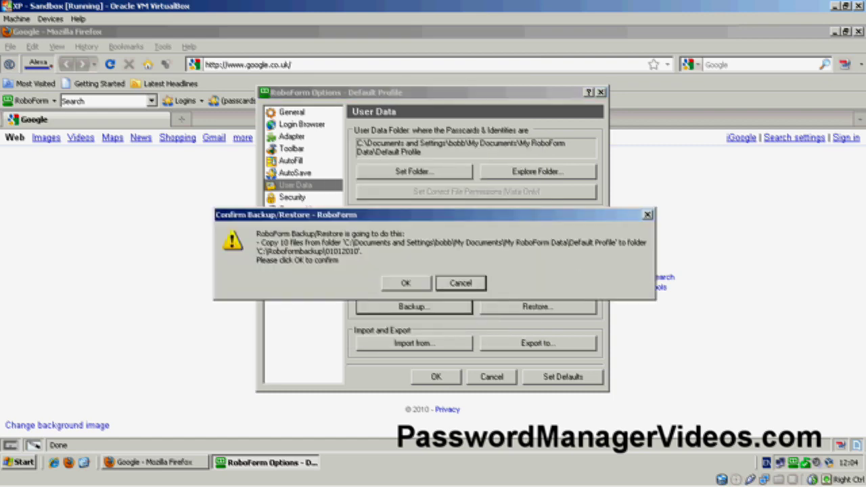
{"action": "left_click", "coordinate": [408, 284]}
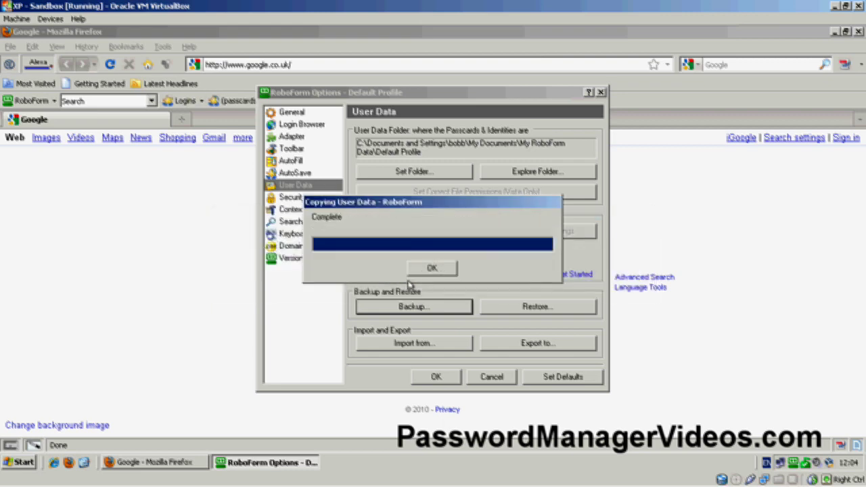
{"action": "left_click", "coordinate": [431, 269]}
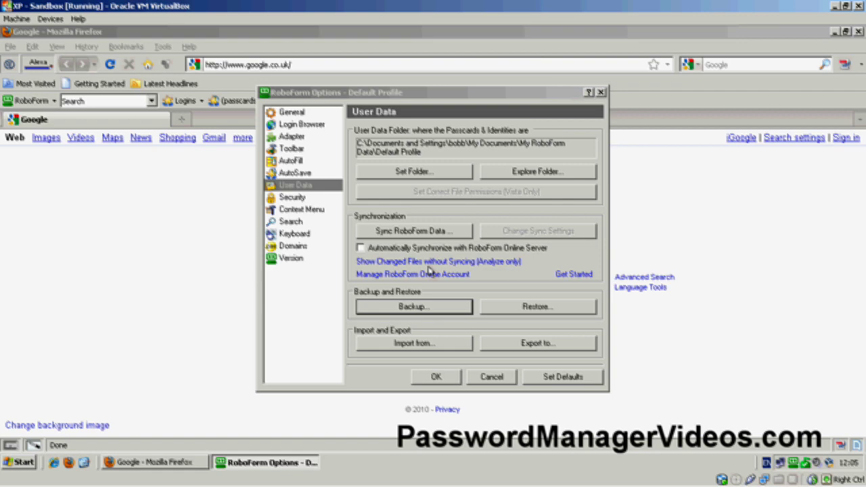
{"action": "key", "text": "super+e"}
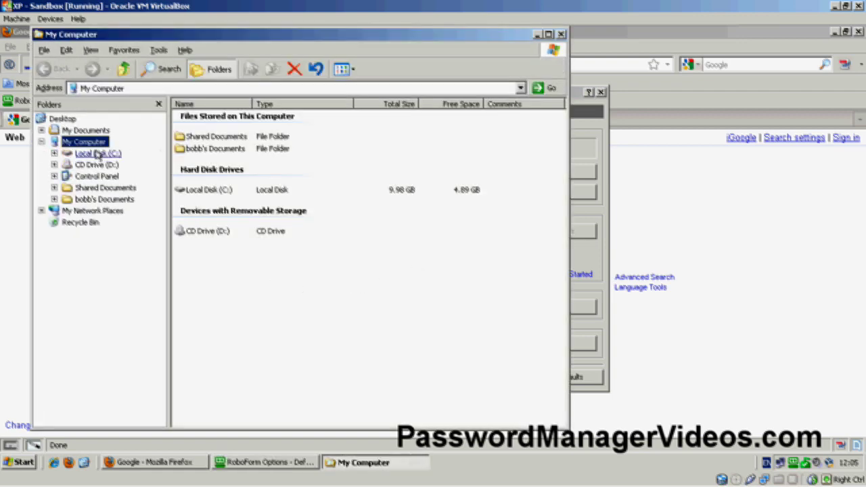
{"action": "left_click", "coordinate": [98, 153]}
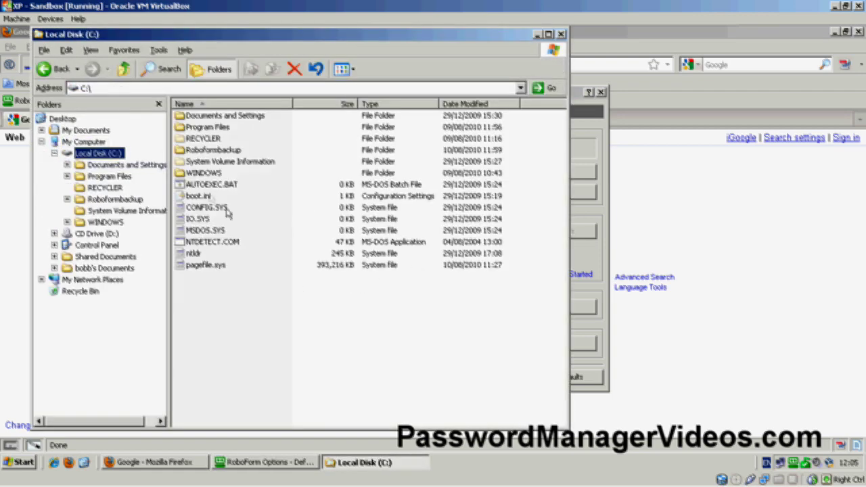
{"action": "double_click", "coordinate": [210, 150]}
{"action": "double_click", "coordinate": [200, 118]}
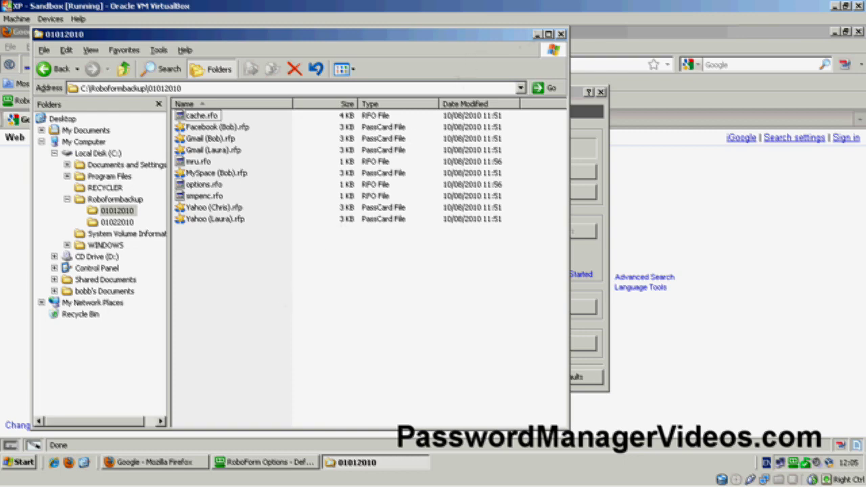
Step: Copy the Default Profile folder from the RoboForm user data location
{"action": "left_click", "coordinate": [562, 33]}
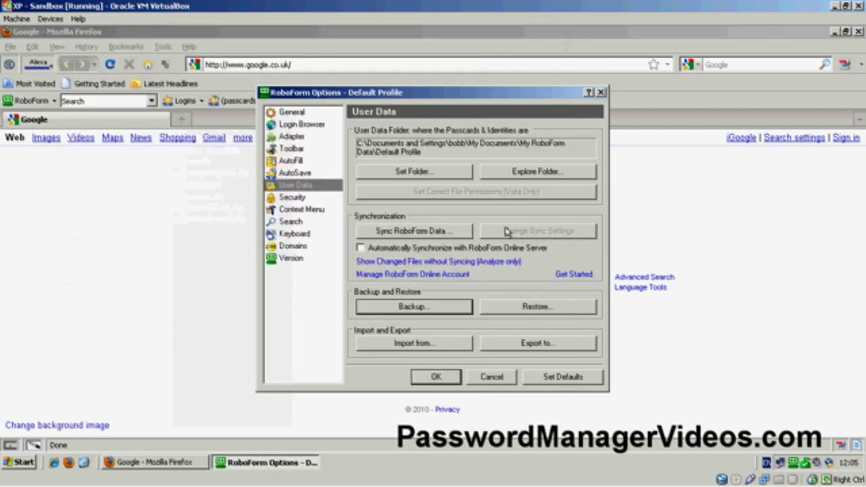
{"action": "left_click", "coordinate": [543, 174]}
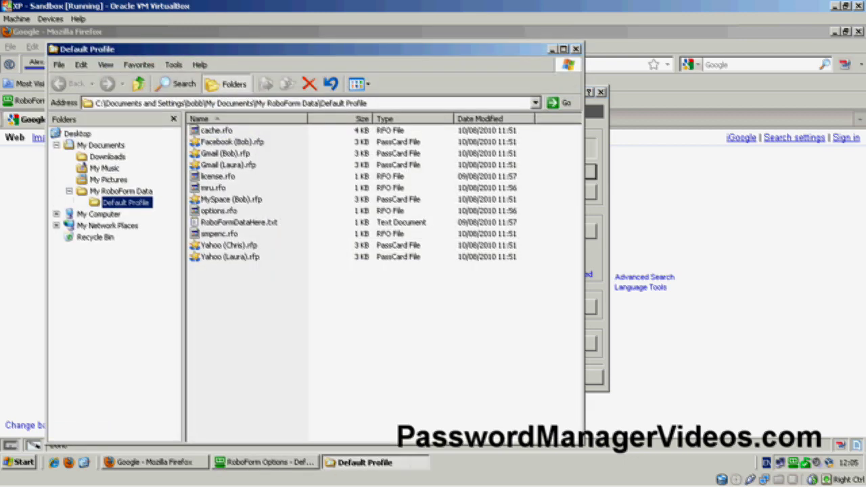
{"action": "left_click", "coordinate": [114, 194]}
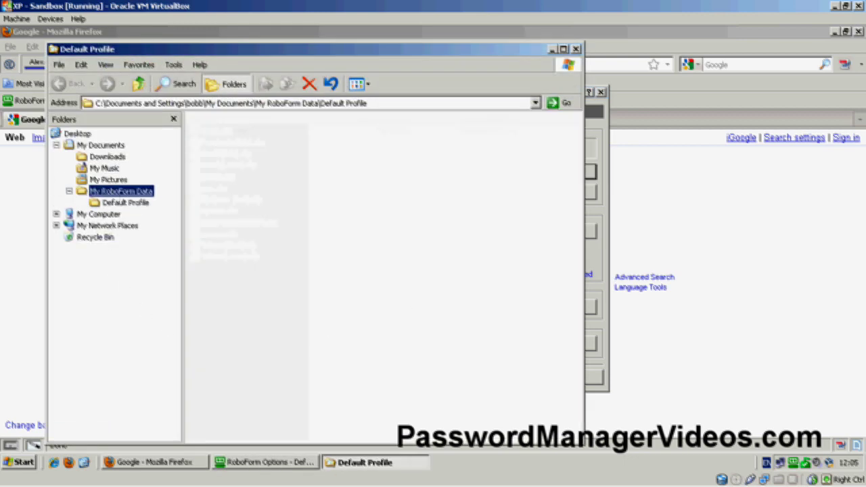
{"action": "left_click", "coordinate": [123, 203]}
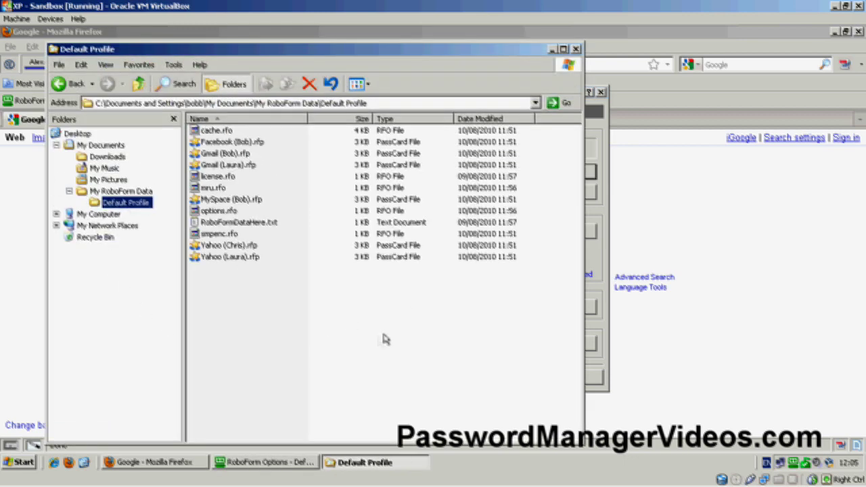
{"action": "right_click", "coordinate": [124, 204]}
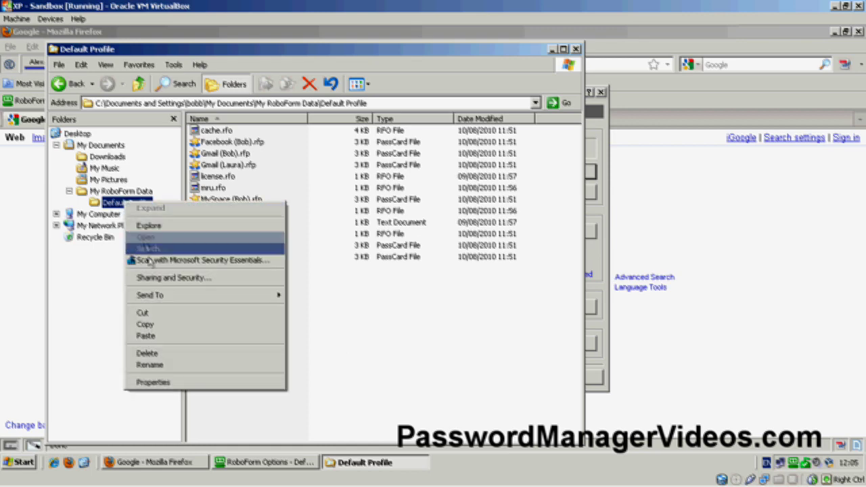
{"action": "left_click", "coordinate": [146, 324]}
Step: Paste Default Profile into C:\Roboformbackup\01012010 and open it to view its passcard files
{"action": "left_click", "coordinate": [98, 214]}
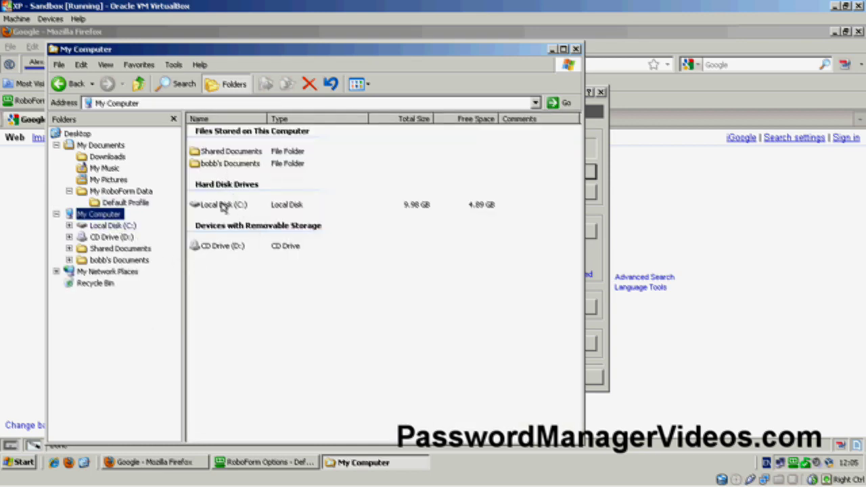
{"action": "double_click", "coordinate": [223, 205]}
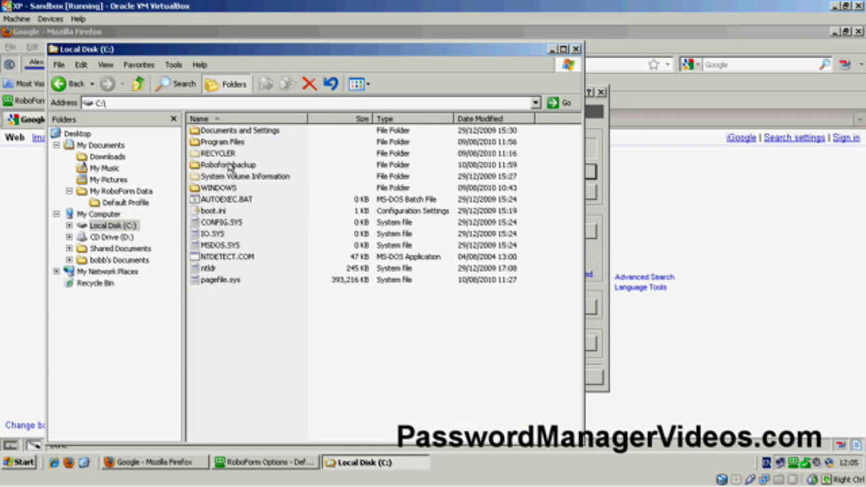
{"action": "double_click", "coordinate": [228, 165]}
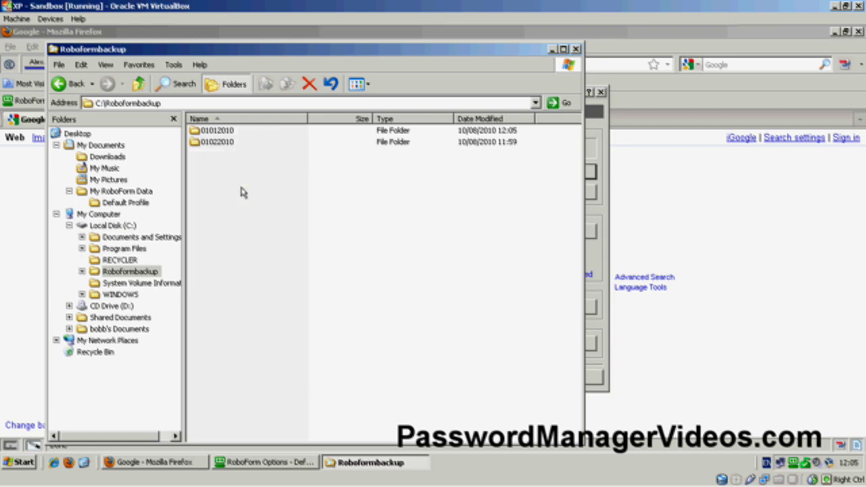
{"action": "double_click", "coordinate": [218, 131]}
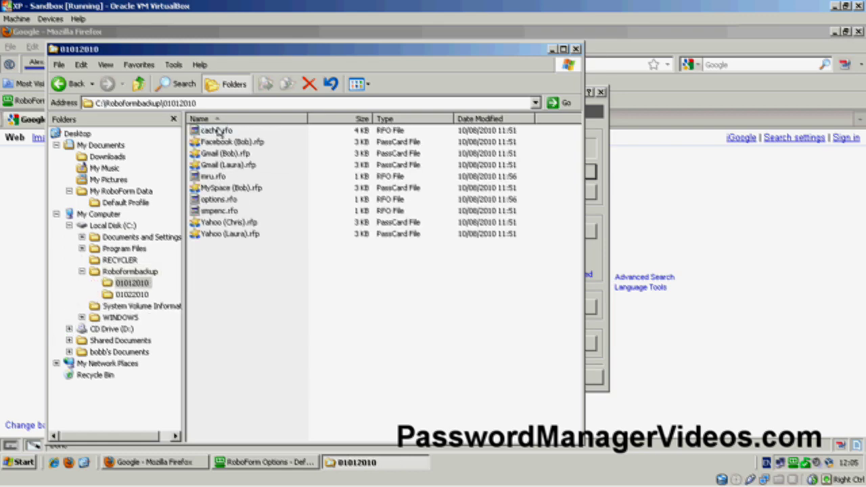
{"action": "right_click", "coordinate": [257, 305]}
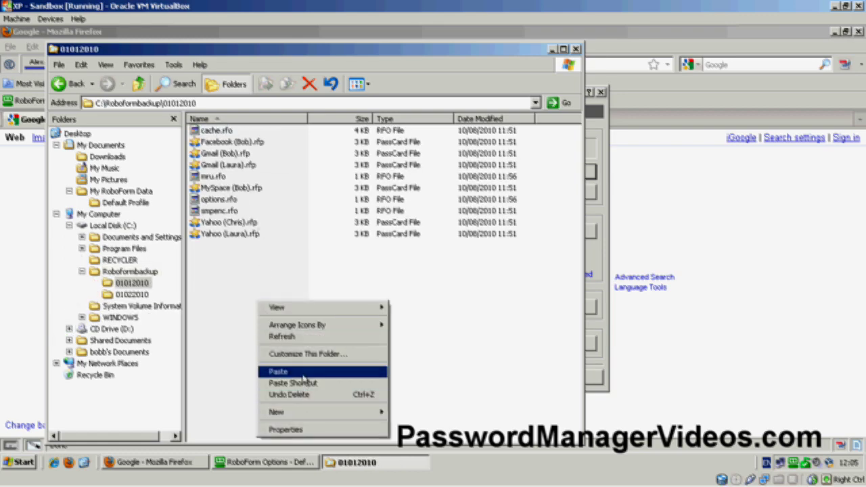
{"action": "left_click", "coordinate": [281, 372]}
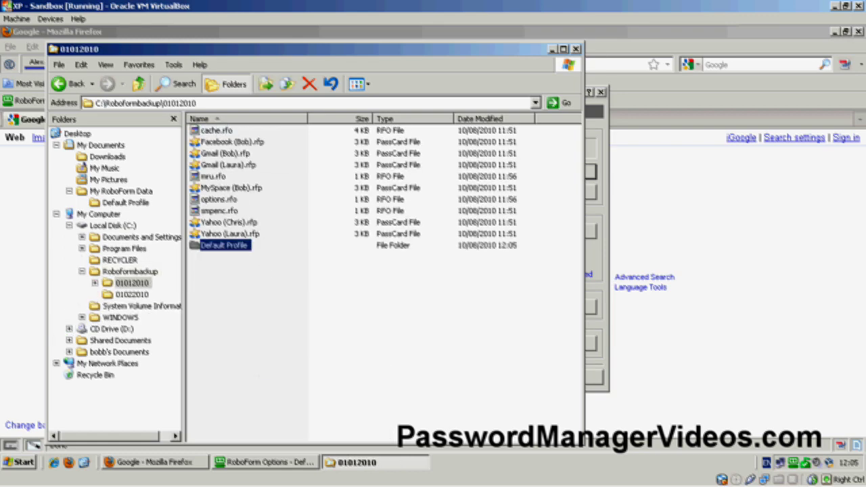
{"action": "double_click", "coordinate": [226, 245]}
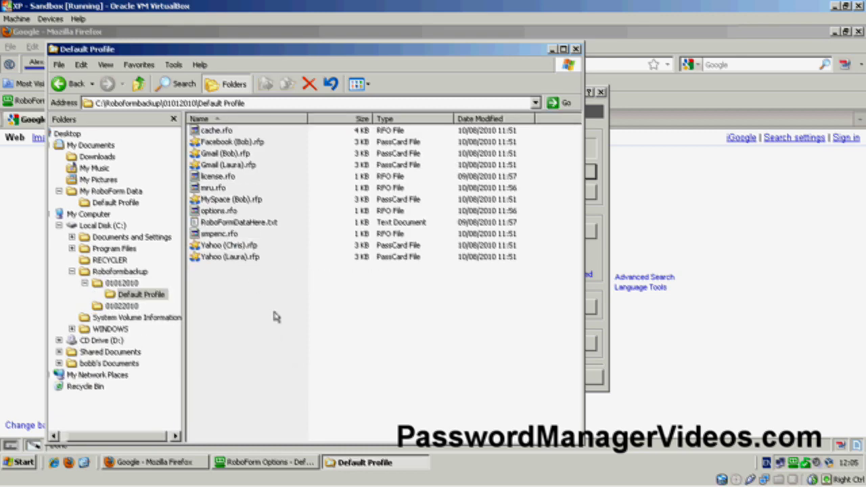
Step: Close the Default Profile Explorer window, returning to RoboForm's User Data options
{"action": "left_click", "coordinate": [574, 50]}
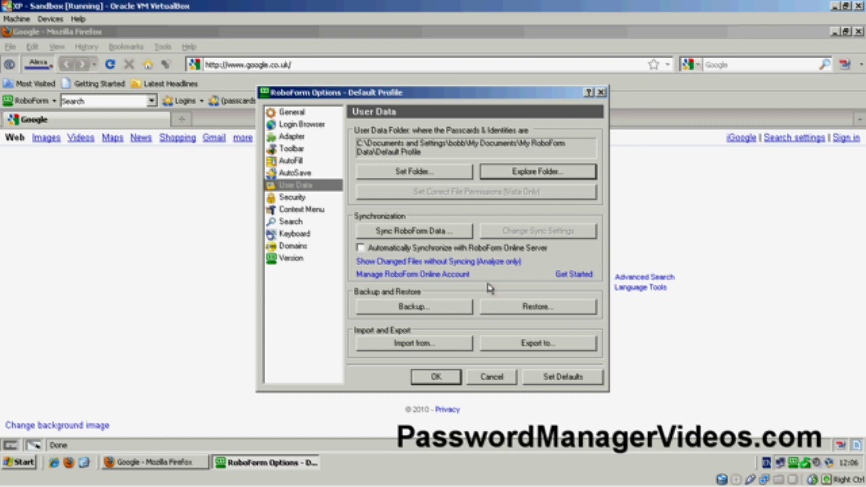
Step: Browse in Explorer to C:\Roboformbackup\01012010
{"action": "left_click", "coordinate": [433, 310]}
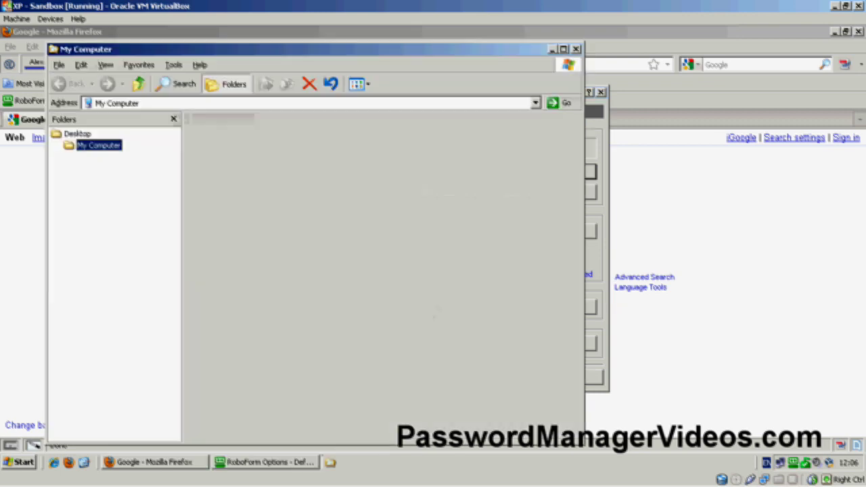
{"action": "left_click", "coordinate": [111, 167]}
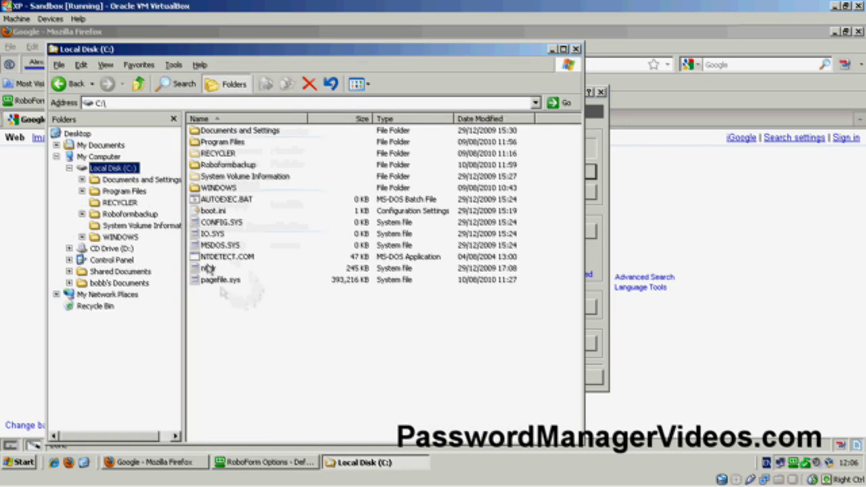
{"action": "double_click", "coordinate": [236, 165]}
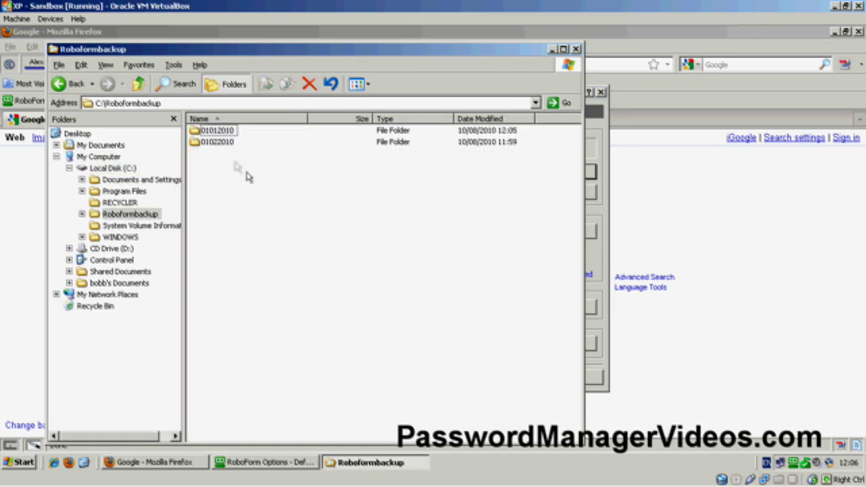
{"action": "double_click", "coordinate": [214, 131]}
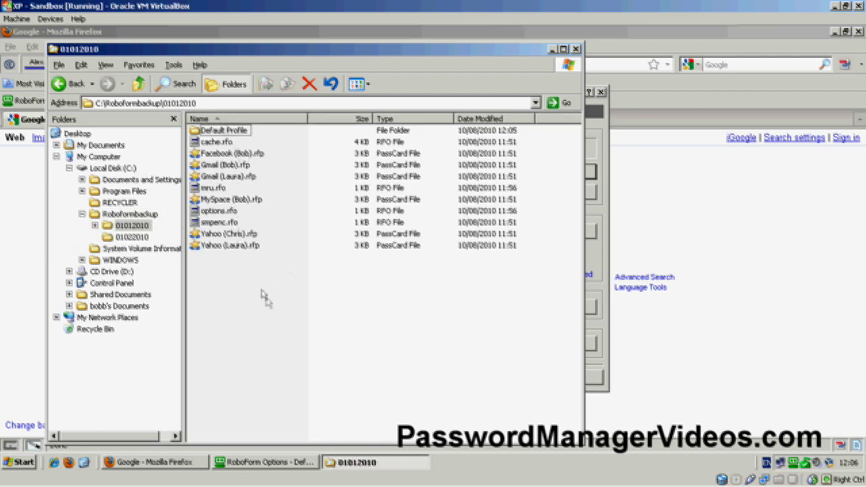
Step: Expand 01012010 to show Default Profile, then view Roboformbackup's folders 01012010 and 01022010
{"action": "left_click", "coordinate": [132, 225]}
{"action": "left_click", "coordinate": [95, 226]}
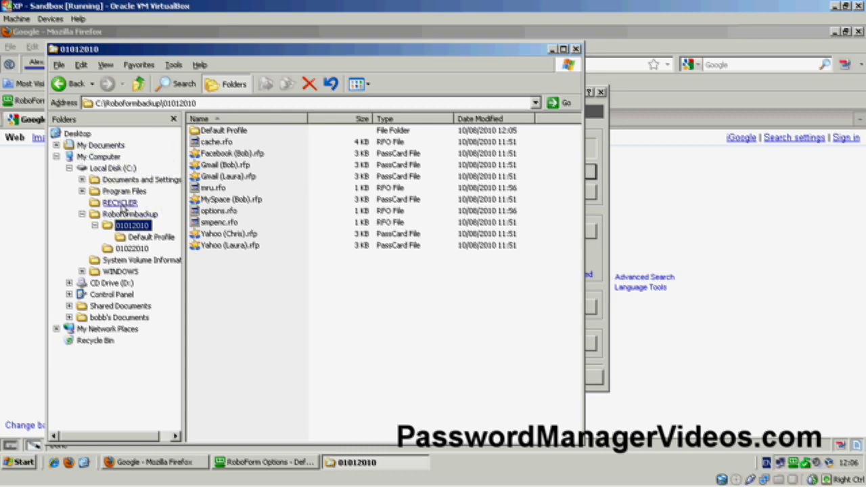
{"action": "left_click", "coordinate": [248, 285]}
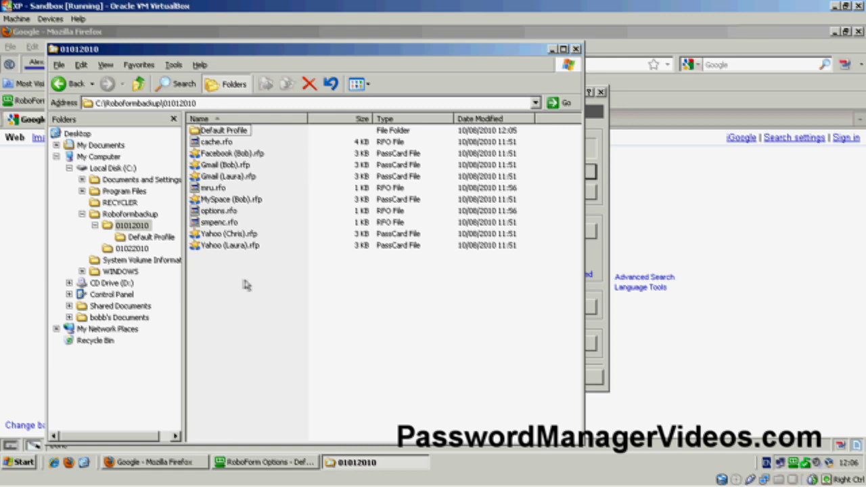
{"action": "left_click", "coordinate": [141, 215]}
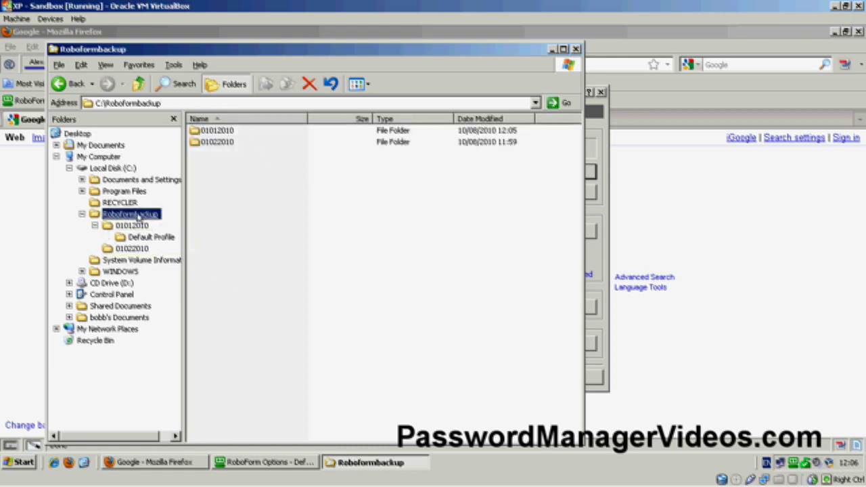